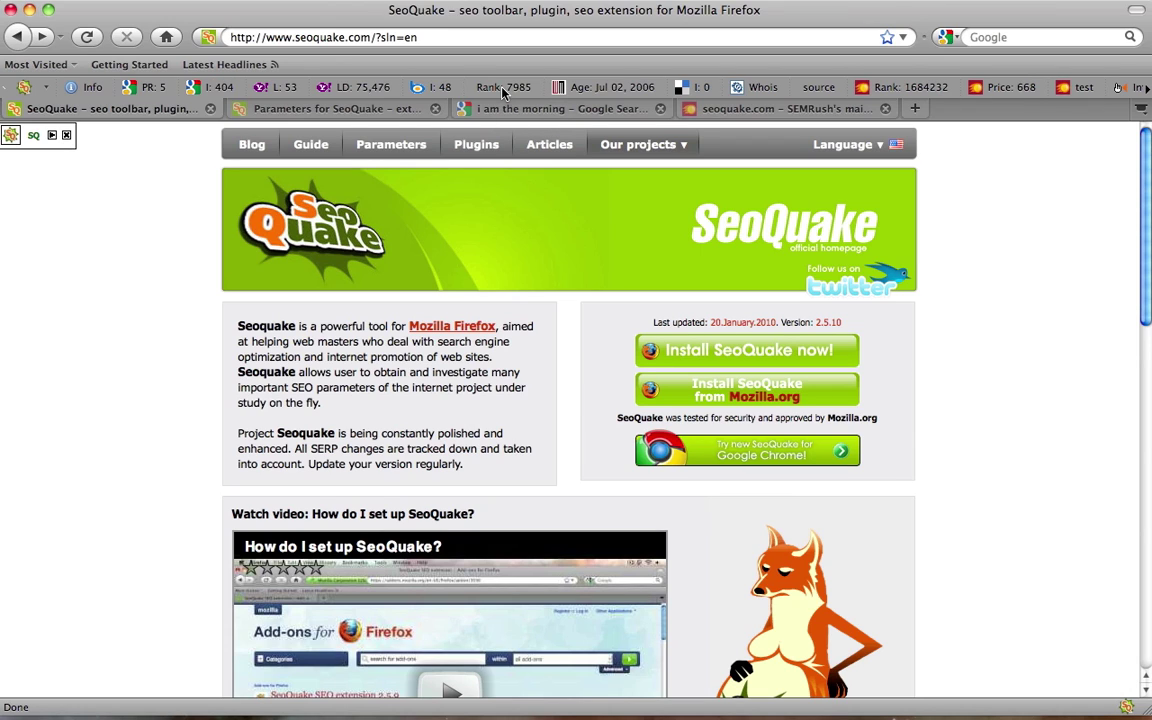
- View the site's Wayback Machine history through the SeoQuake toolbar's Age parameter, and return to the SeoQuake homepage
click(581, 92)
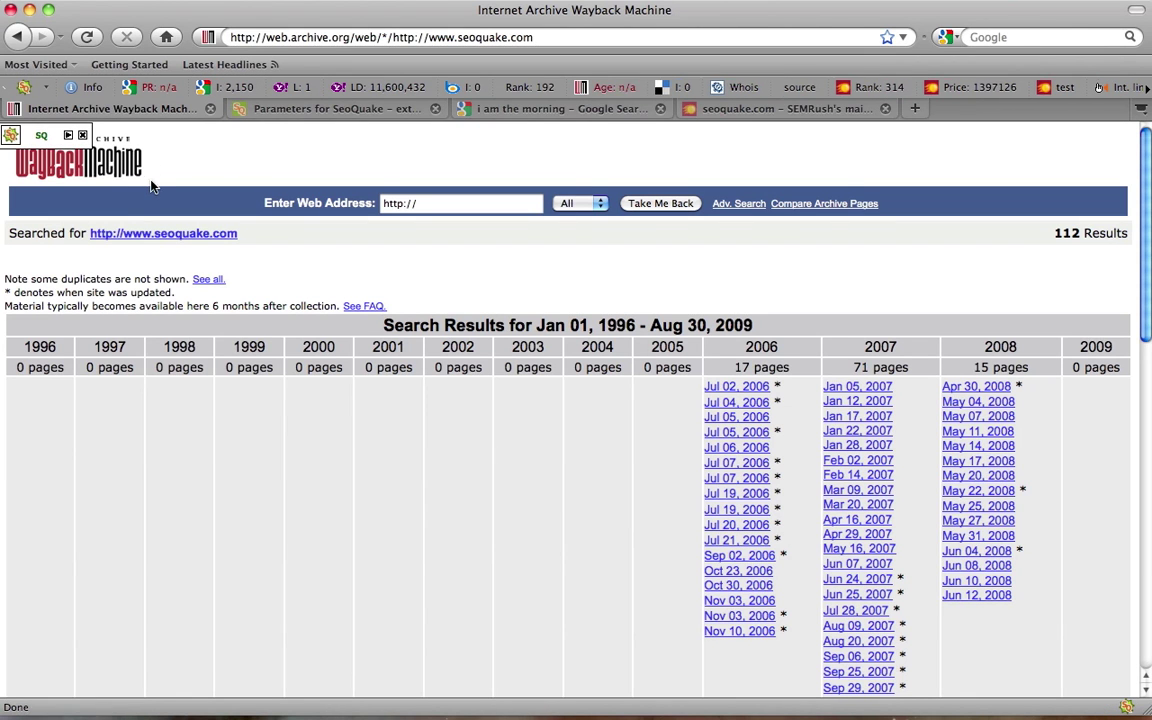
click(17, 38)
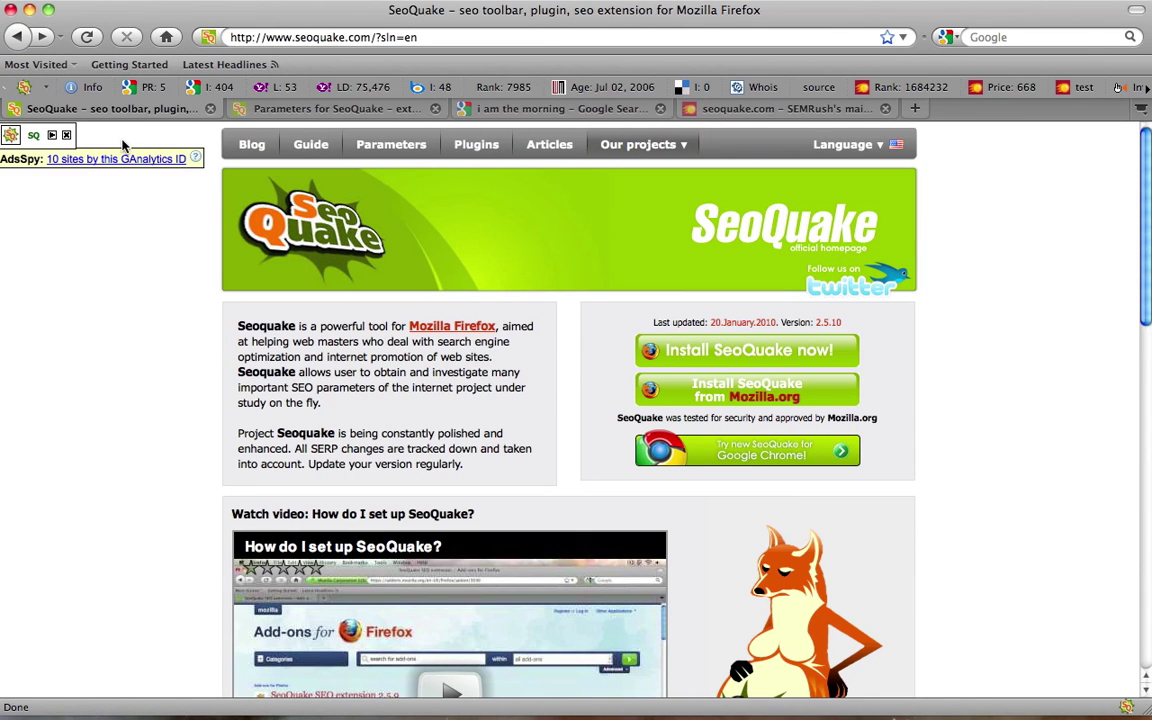
click(745, 92)
- Change the title of the Whois parameter to Dtools in the SeoQuake preferences, and reload the page
click(47, 89)
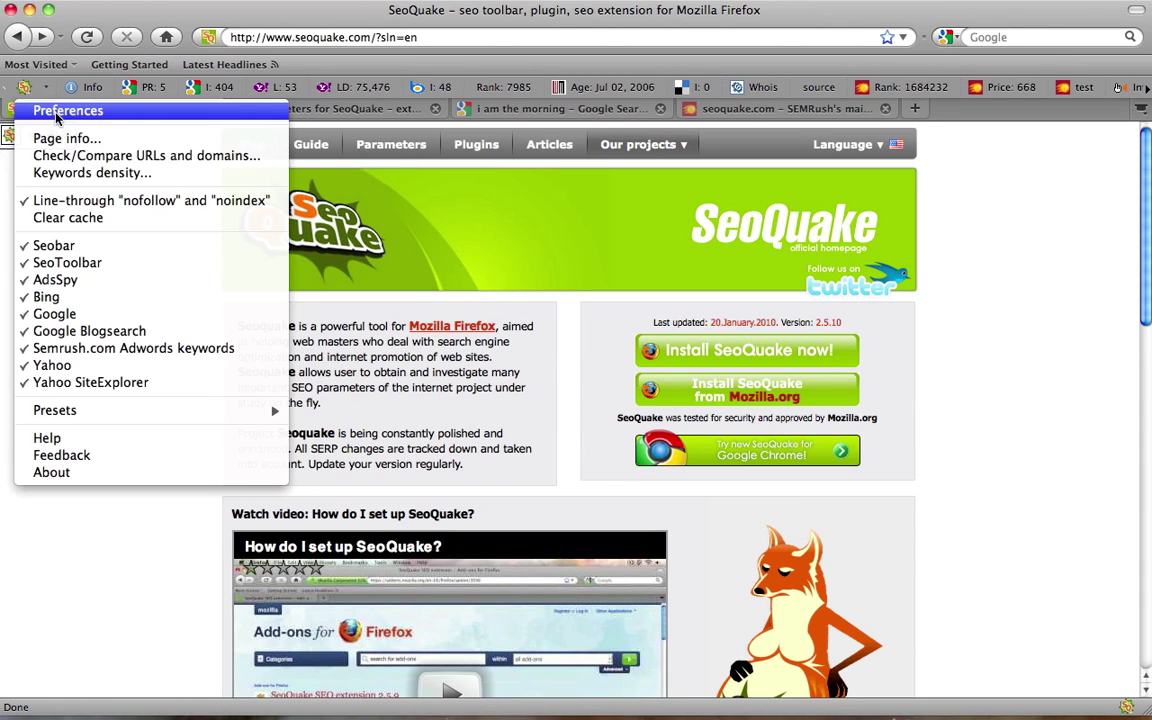
click(56, 113)
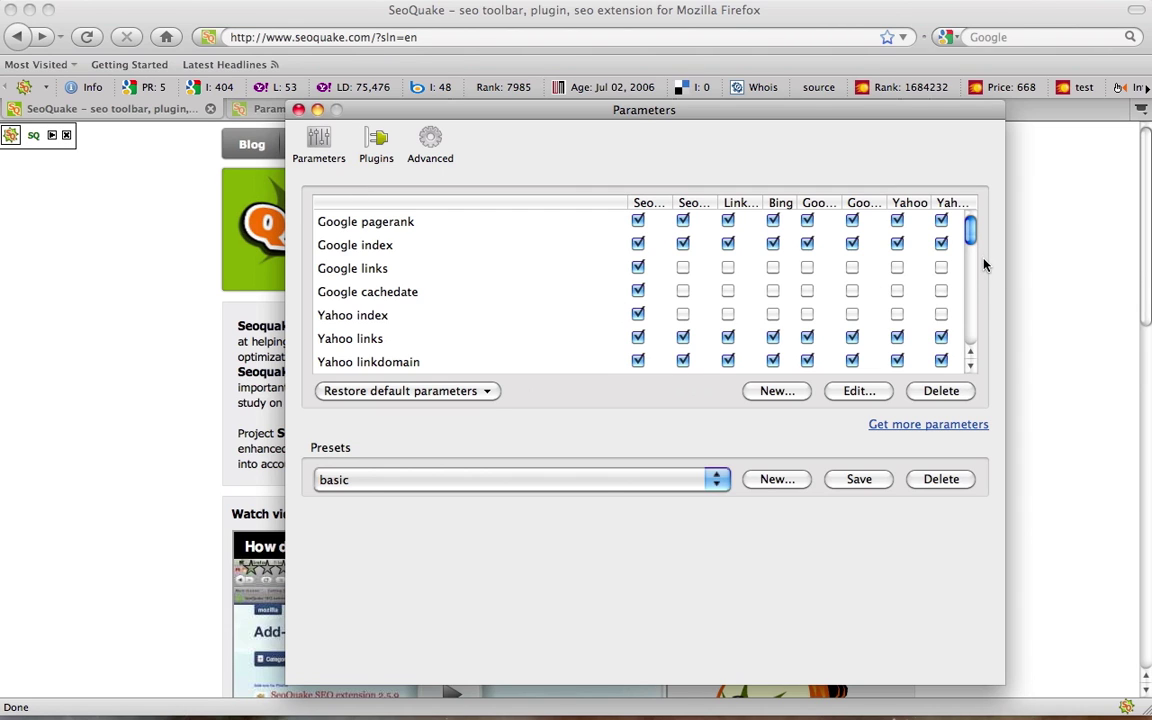
drag(973, 247, 979, 307)
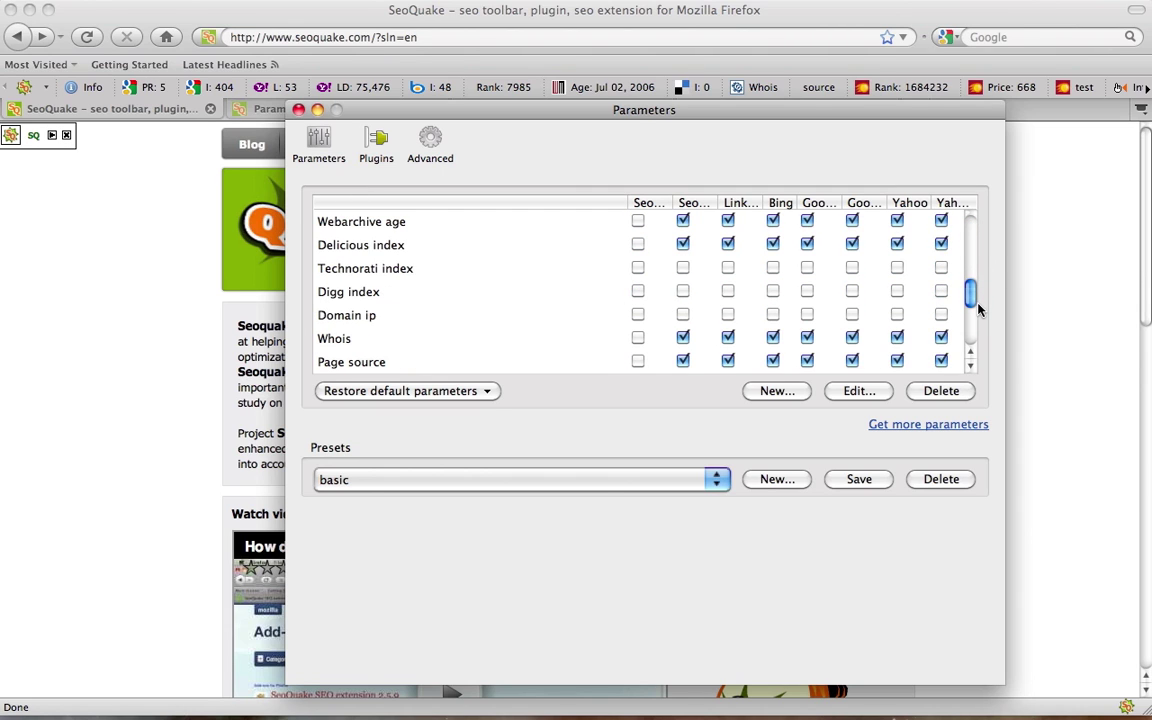
click(465, 335)
click(856, 390)
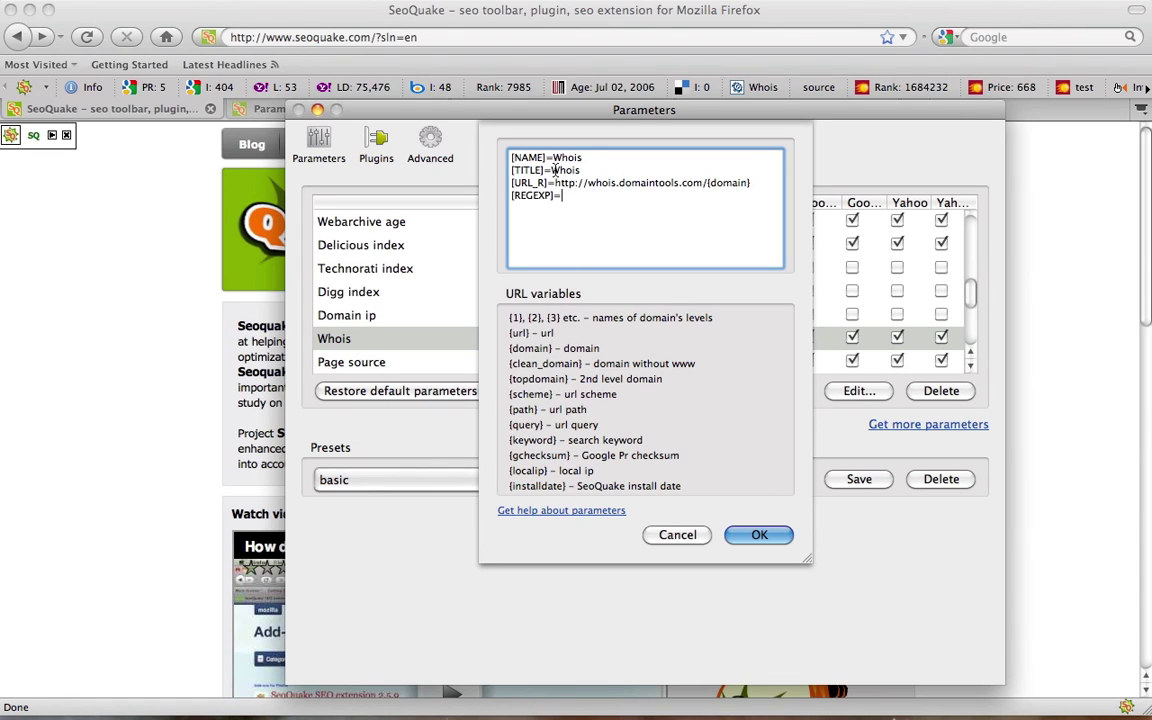
drag(553, 170, 582, 171)
text(Dtools)
click(755, 534)
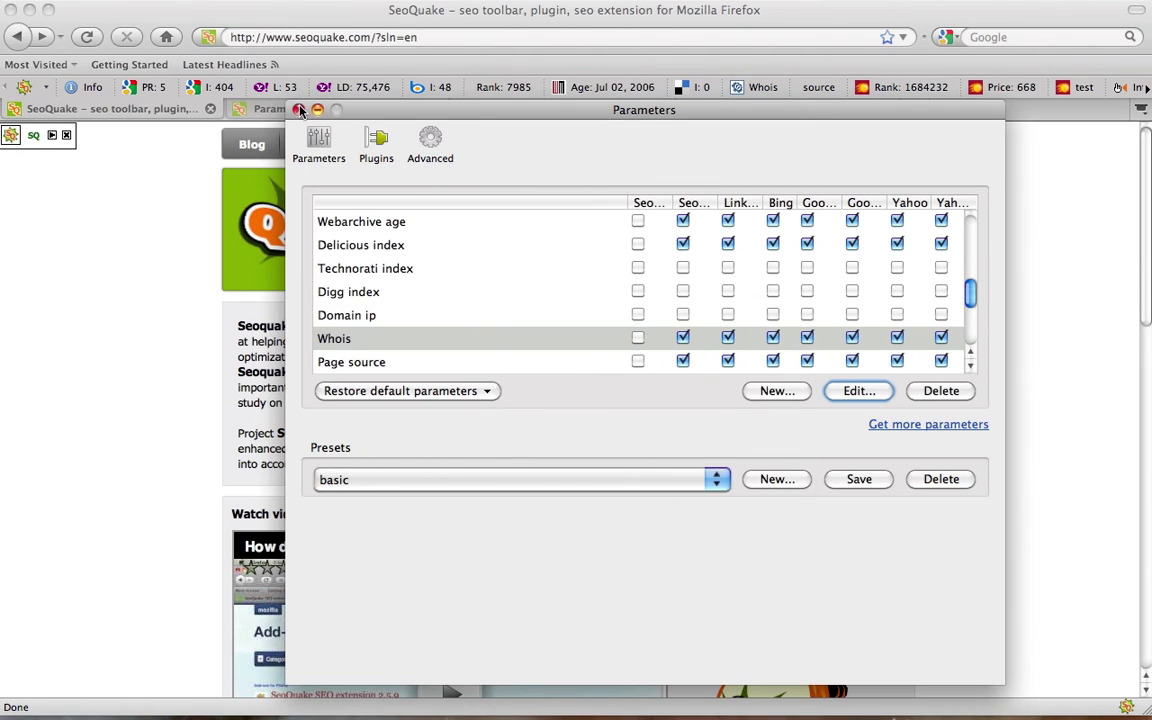
click(271, 100)
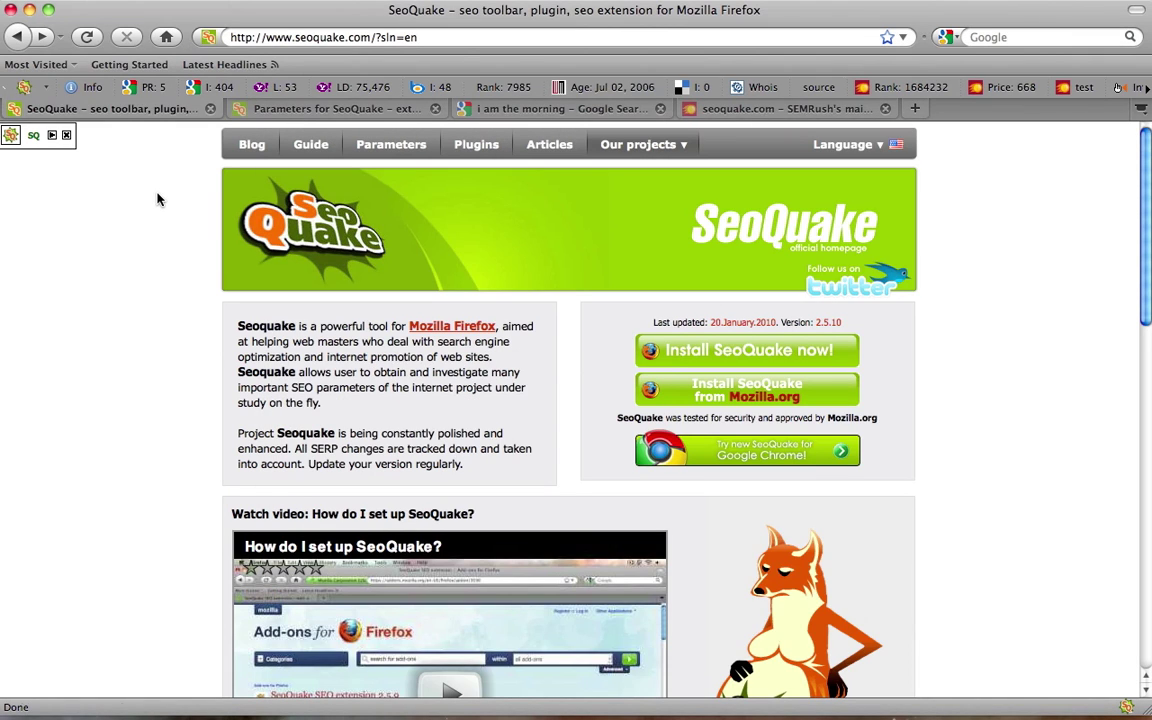
key(super+r)
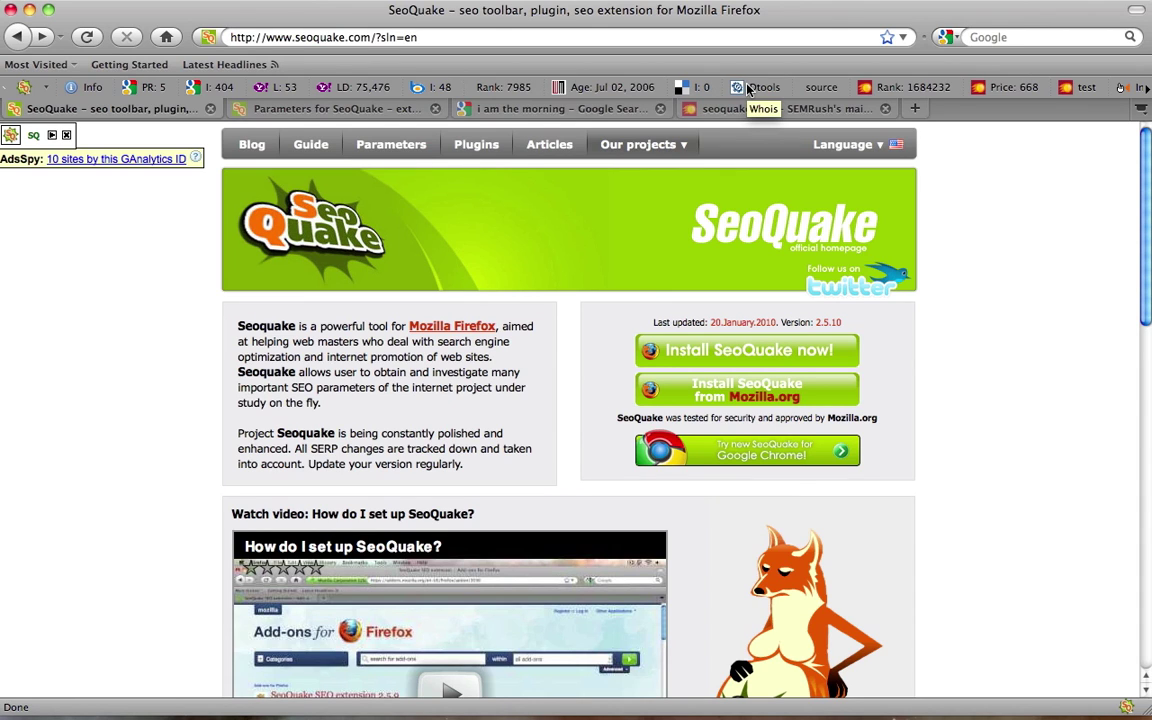
- Open the SeoQuake parameter preferences, and copy the address of the SEMRush main report for seoquake.com
click(47, 89)
click(50, 107)
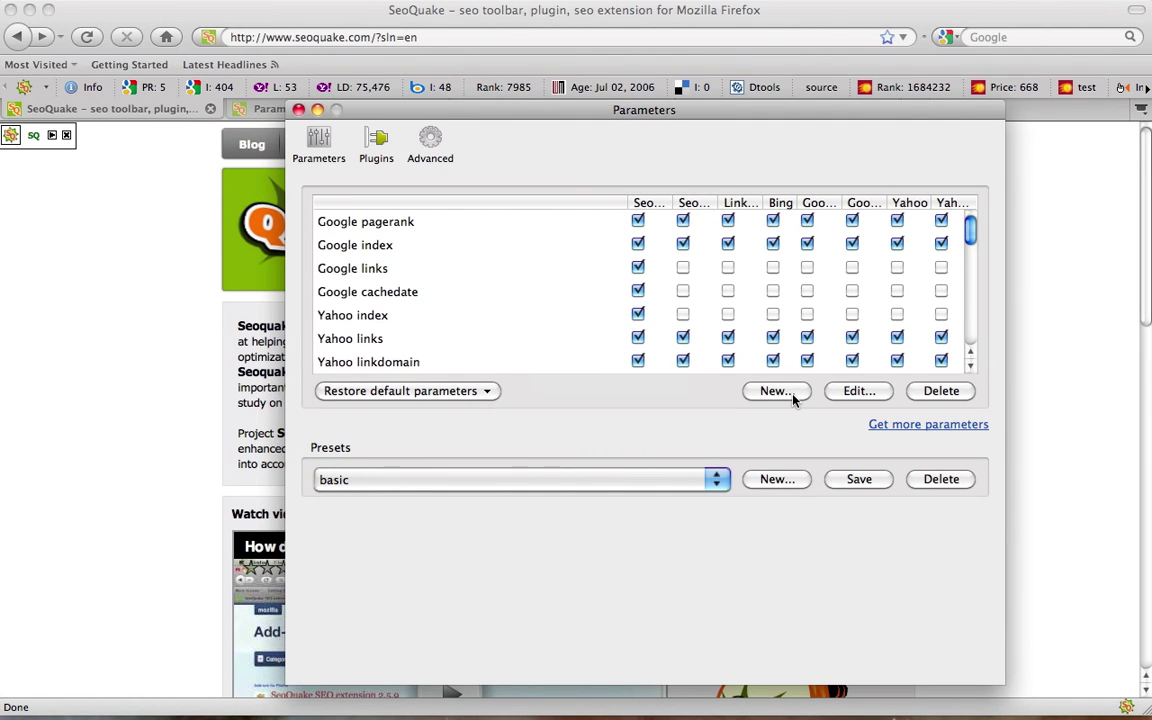
drag(971, 230, 973, 285)
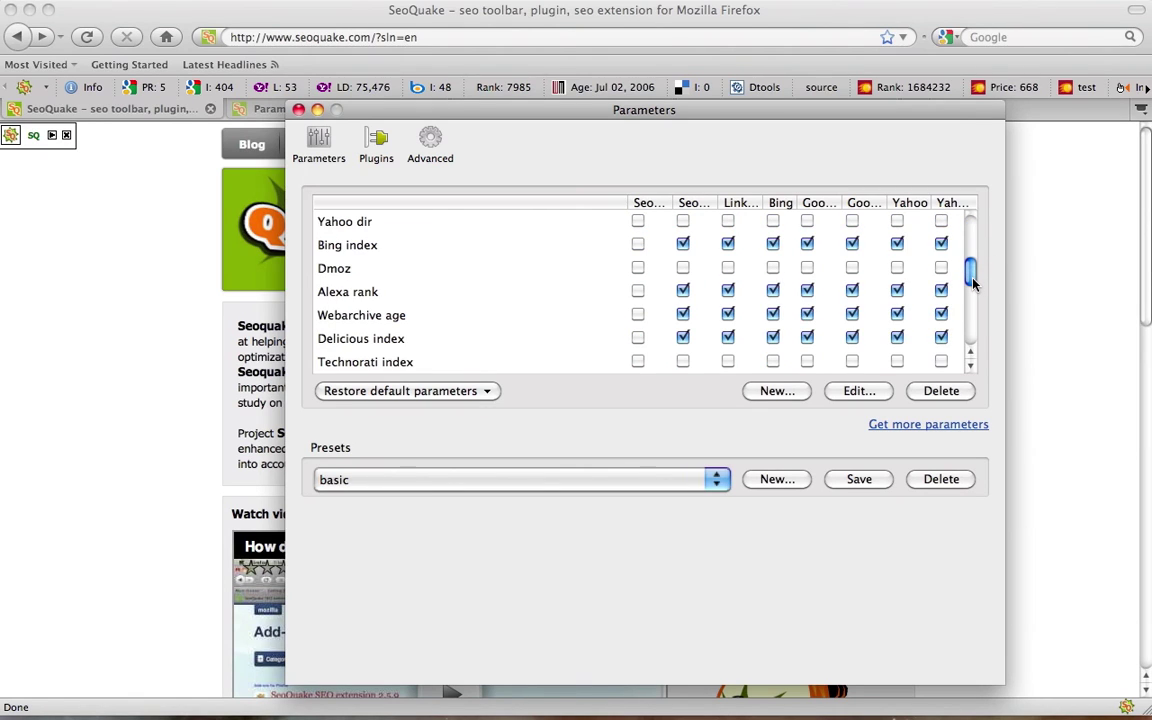
drag(973, 284, 973, 284)
click(188, 205)
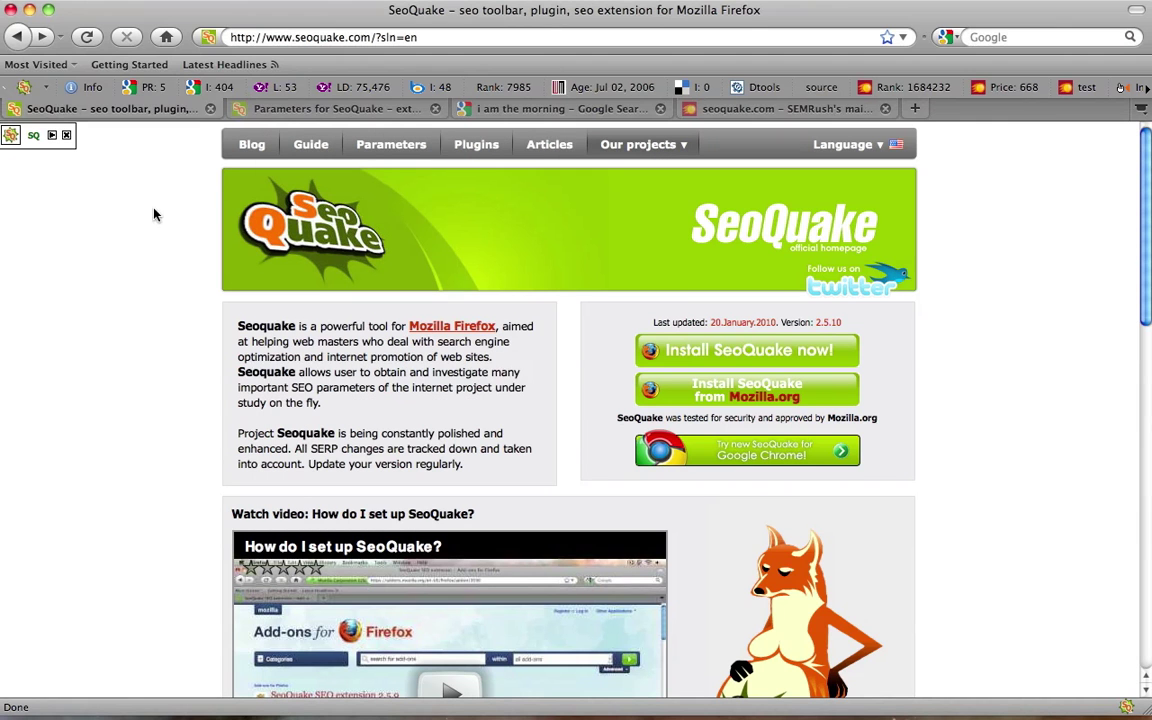
click(836, 111)
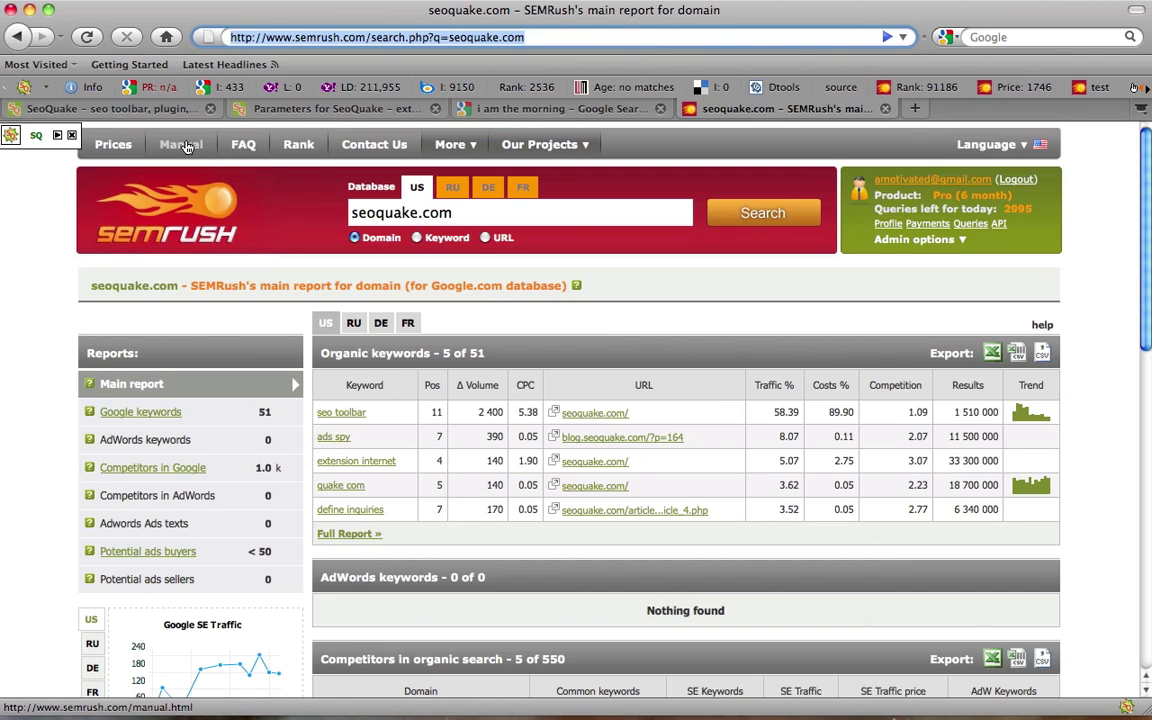
key(F9)
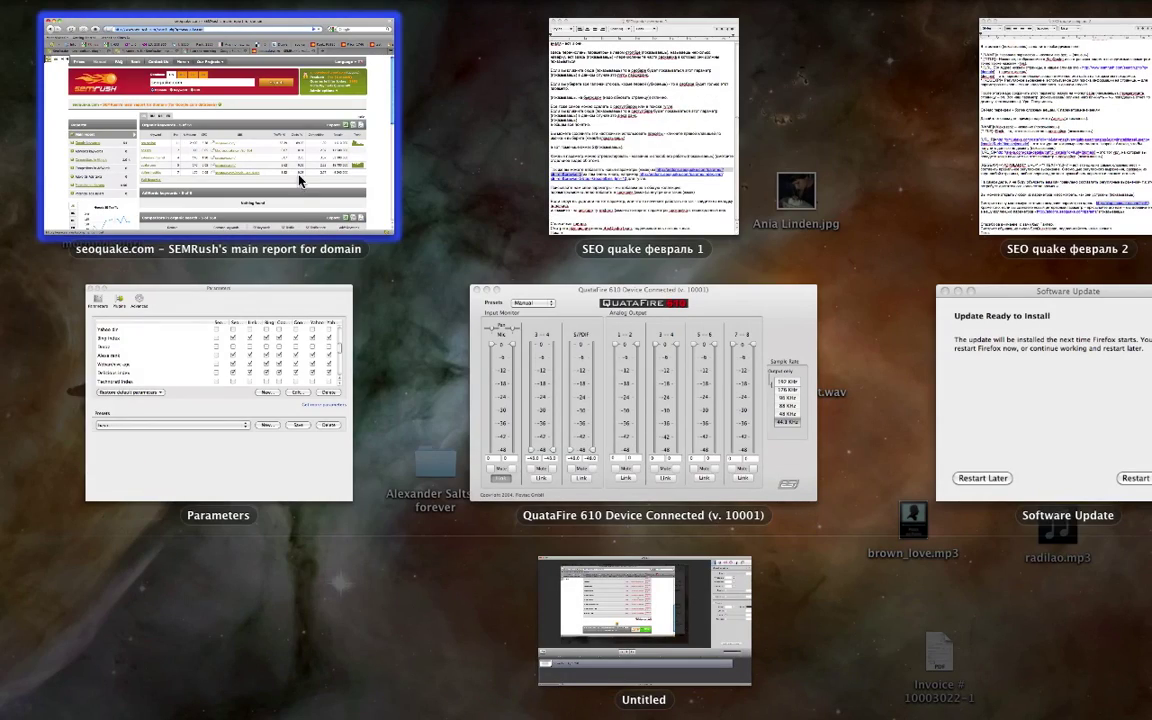
click(249, 333)
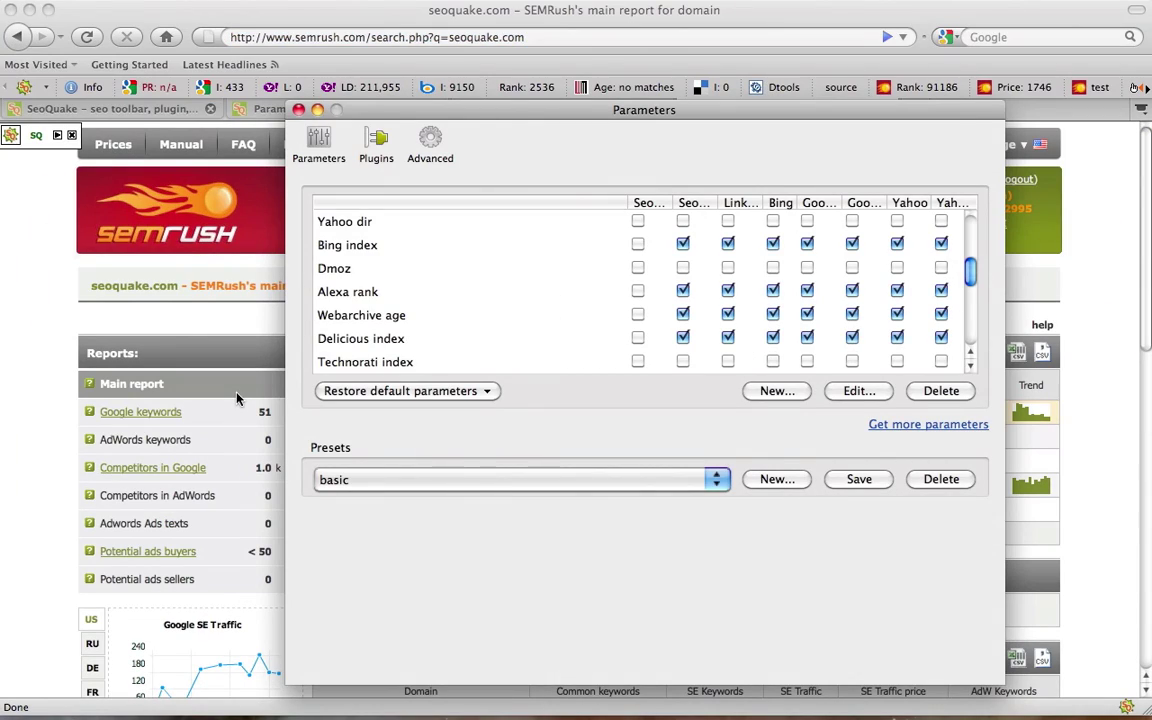
click(775, 392)
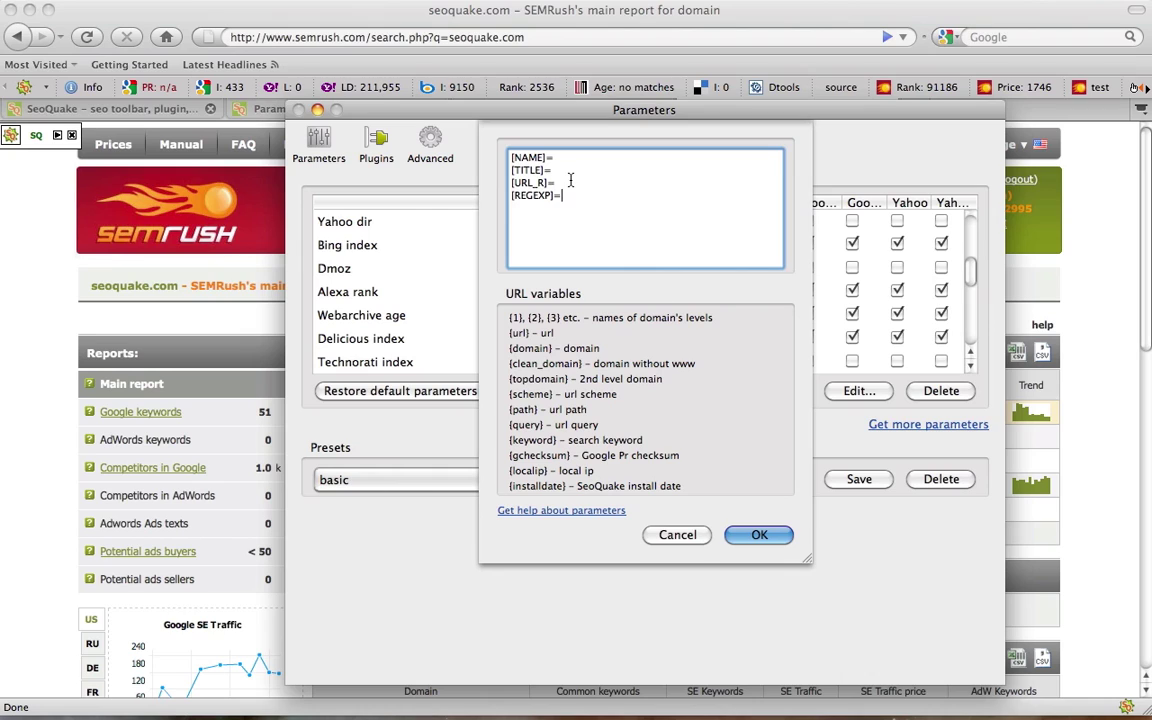
click(570, 180)
text(http://www.semrush.com/search.php?q=seoquake.com)
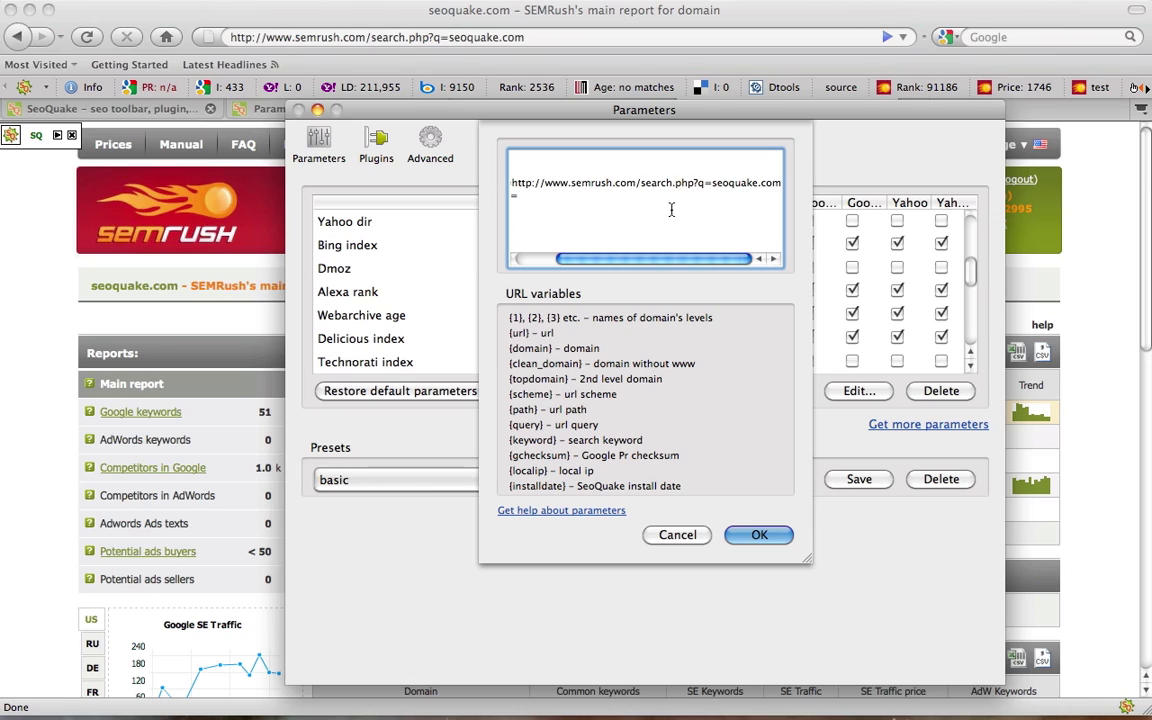
key(BackSpace)
key(BackSpace)
key(BackSpace)
key(BackSpace)
key(BackSpace)
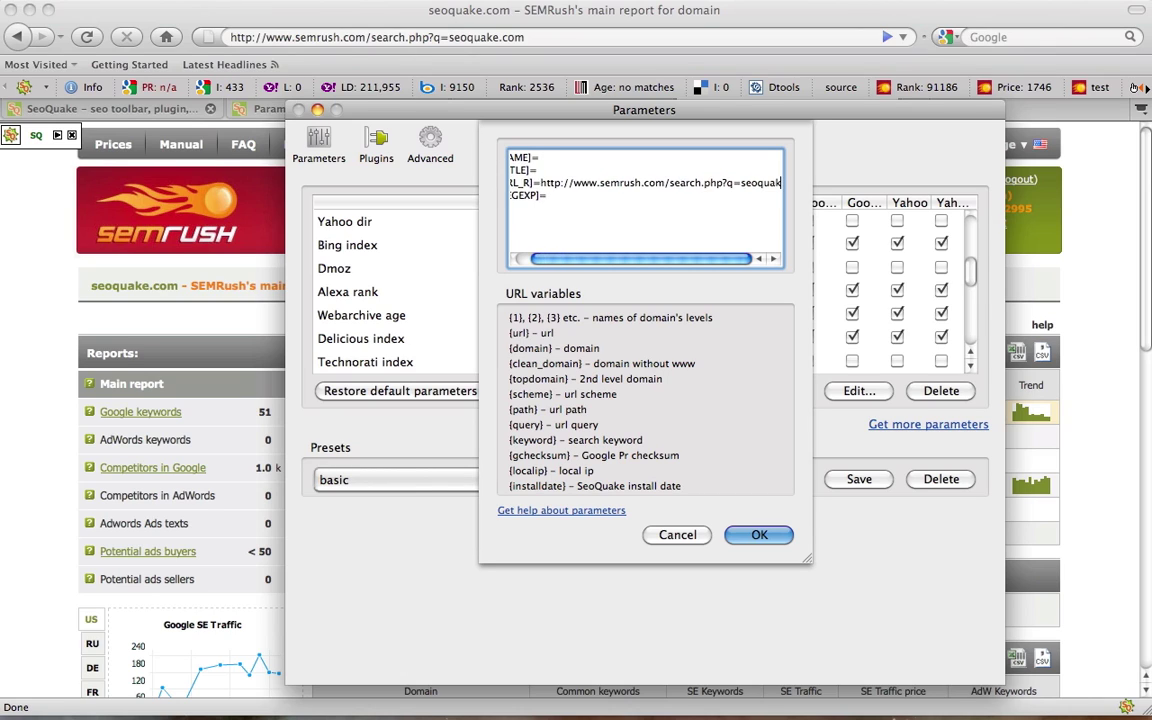
key(BackSpace)
key(BackSpace)
key(BackSpace)
key(BackSpace)
key(BackSpace)
key(BackSpace)
key(BackSpace)
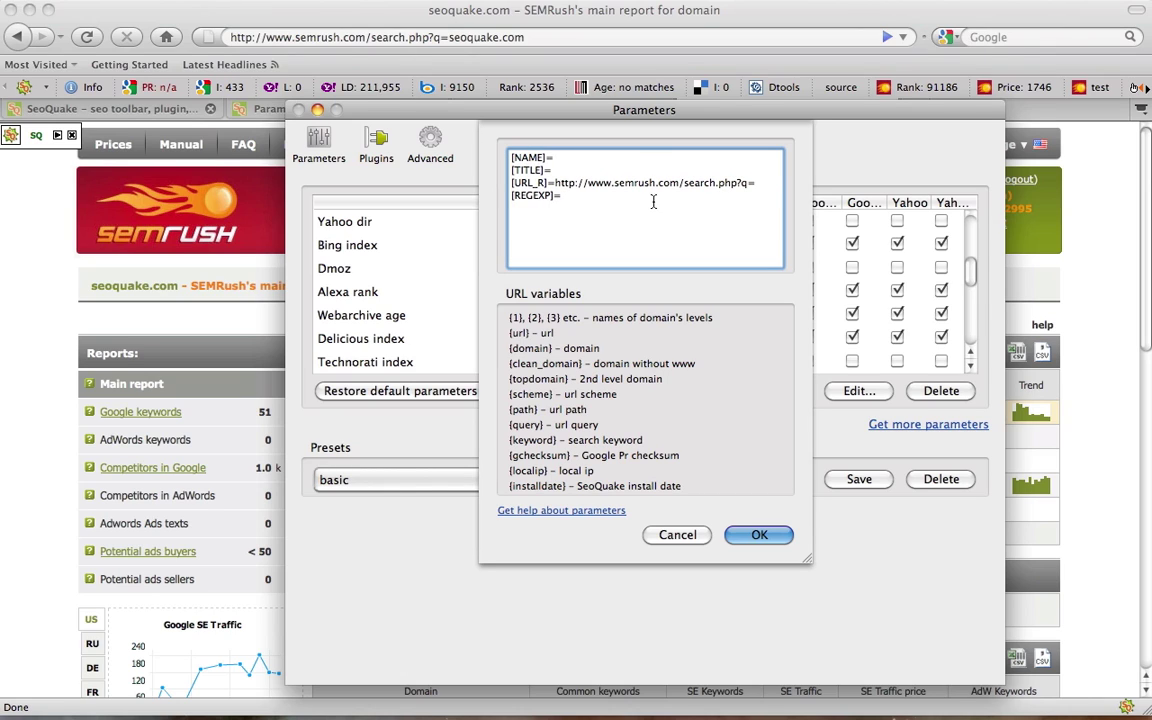
- Set the new parameter's NAME and TITLE to test, append {domain} to its URL_R, and save it
click(642, 158)
text(test)
key(Down)
text(test)
text({)
text(domain)
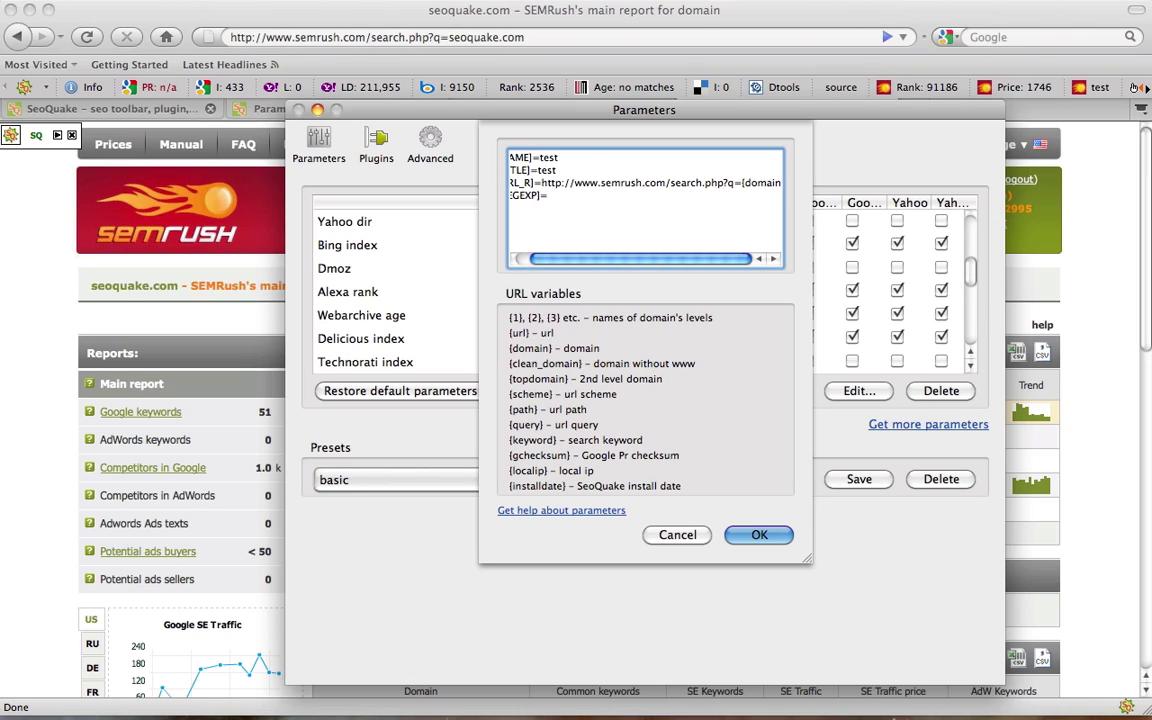
text(})
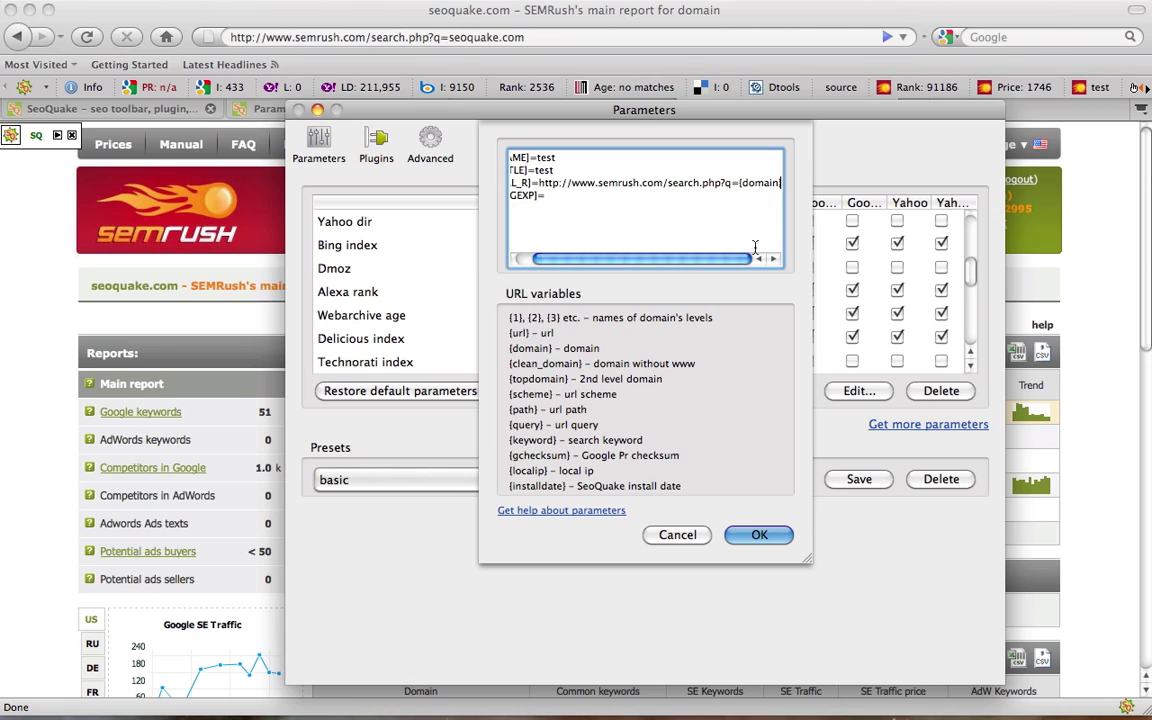
drag(700, 261, 684, 263)
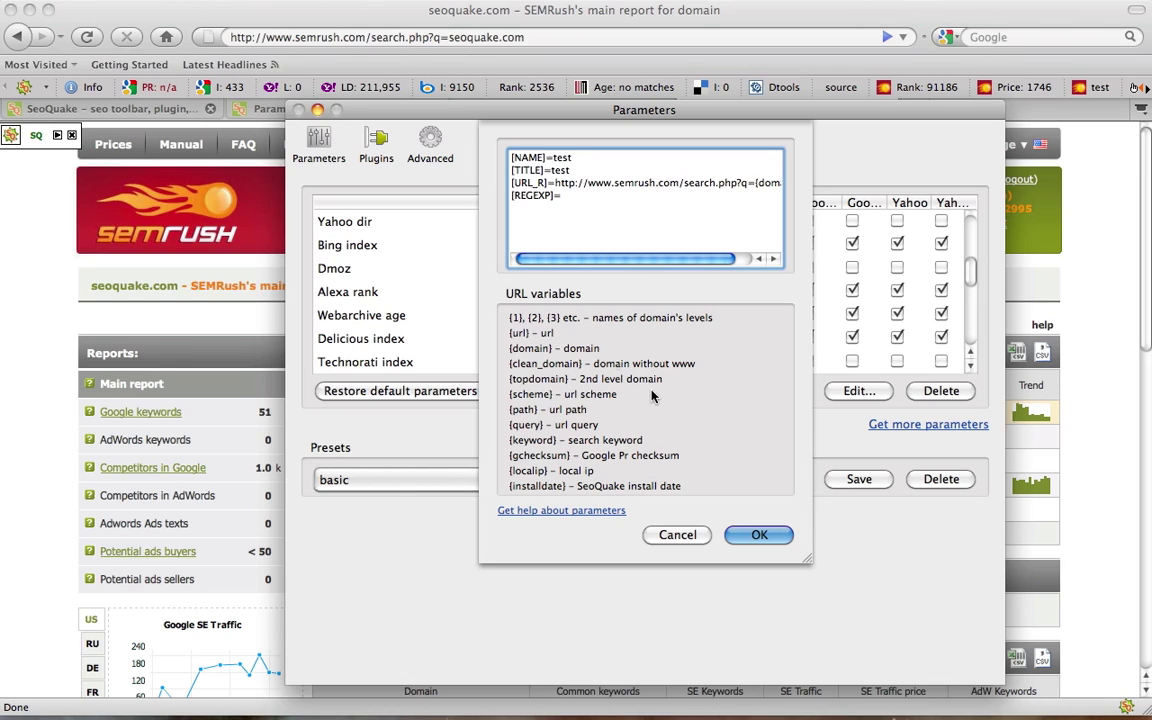
click(752, 535)
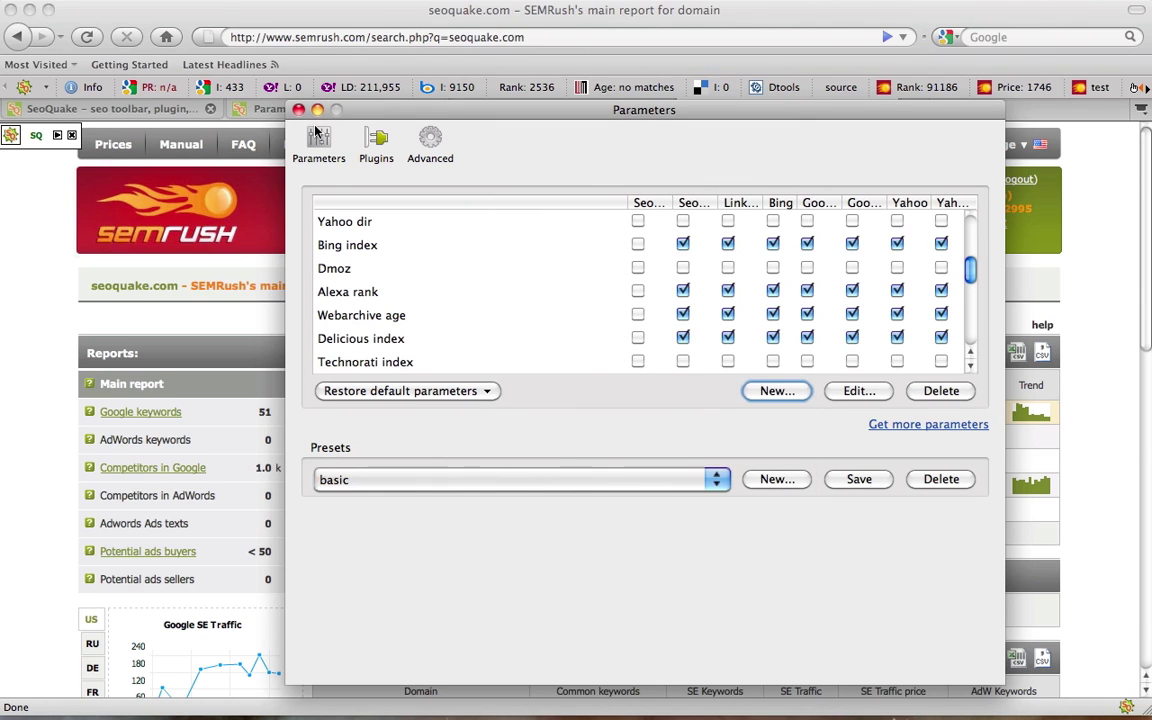
click(298, 109)
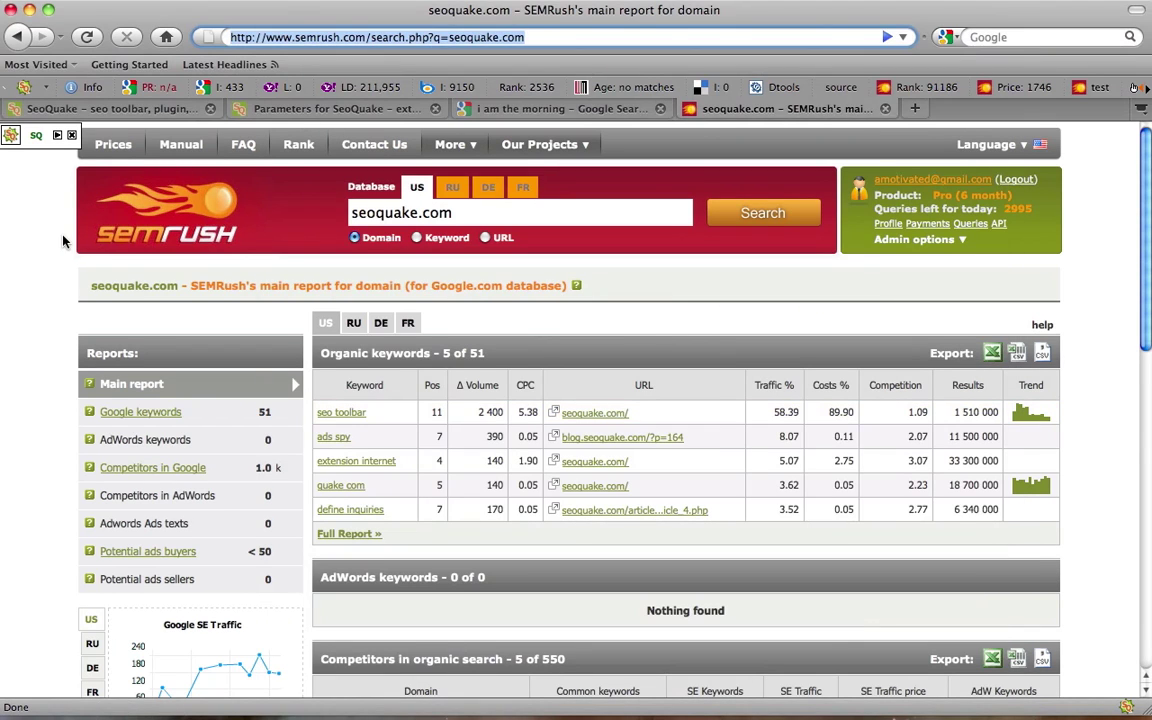
- Reload the SEMRush report and try out the newly added test parameter from the SeoQuake toolbar
key(Return)
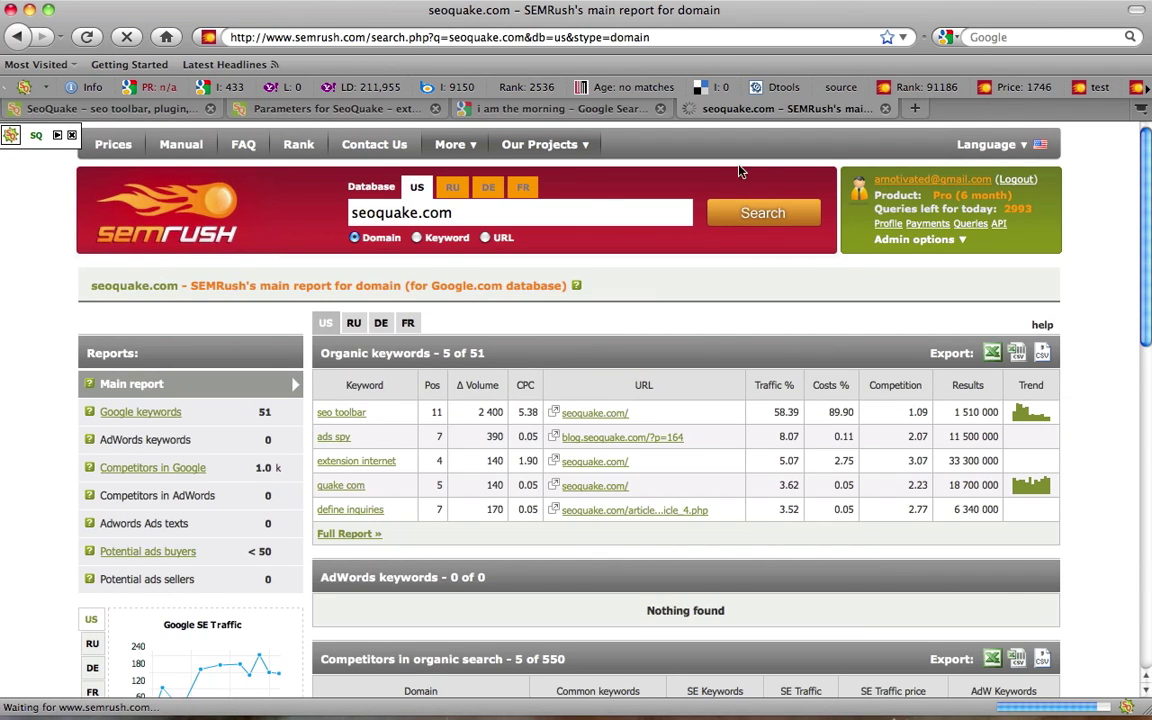
click(1103, 92)
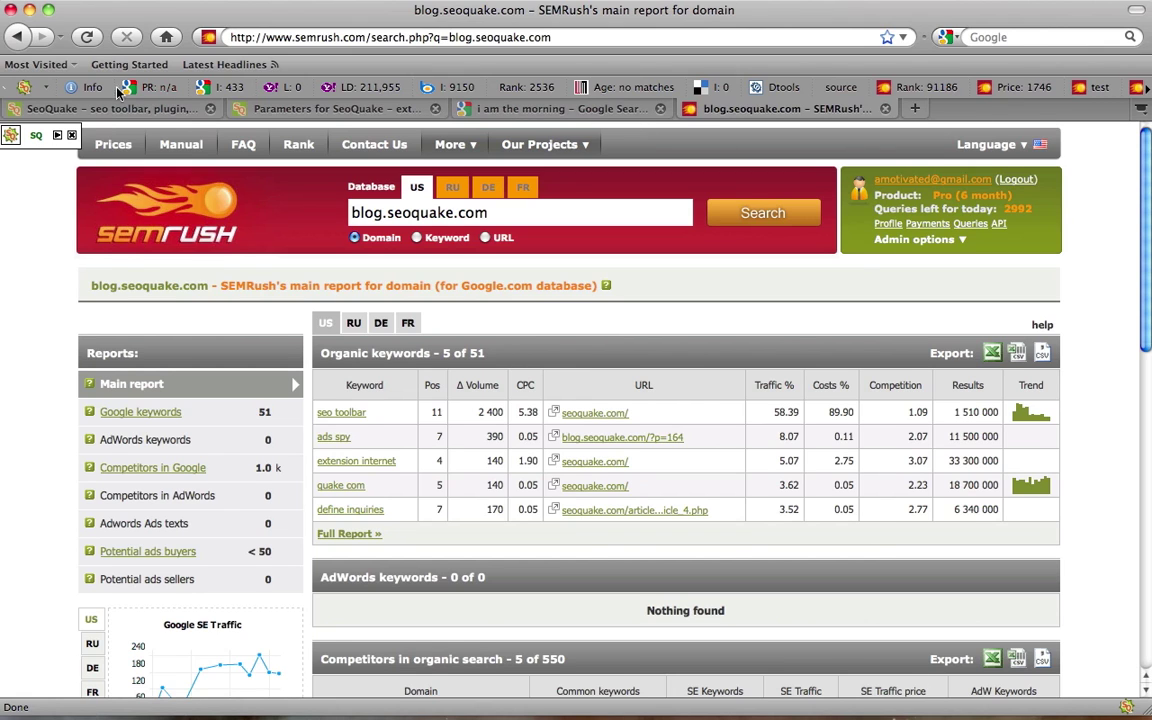
- Examine the definition of the Alexa rank parameter in the SeoQuake preferences, including its URL_R, URL_S and REGEXP lines
click(45, 88)
click(60, 110)
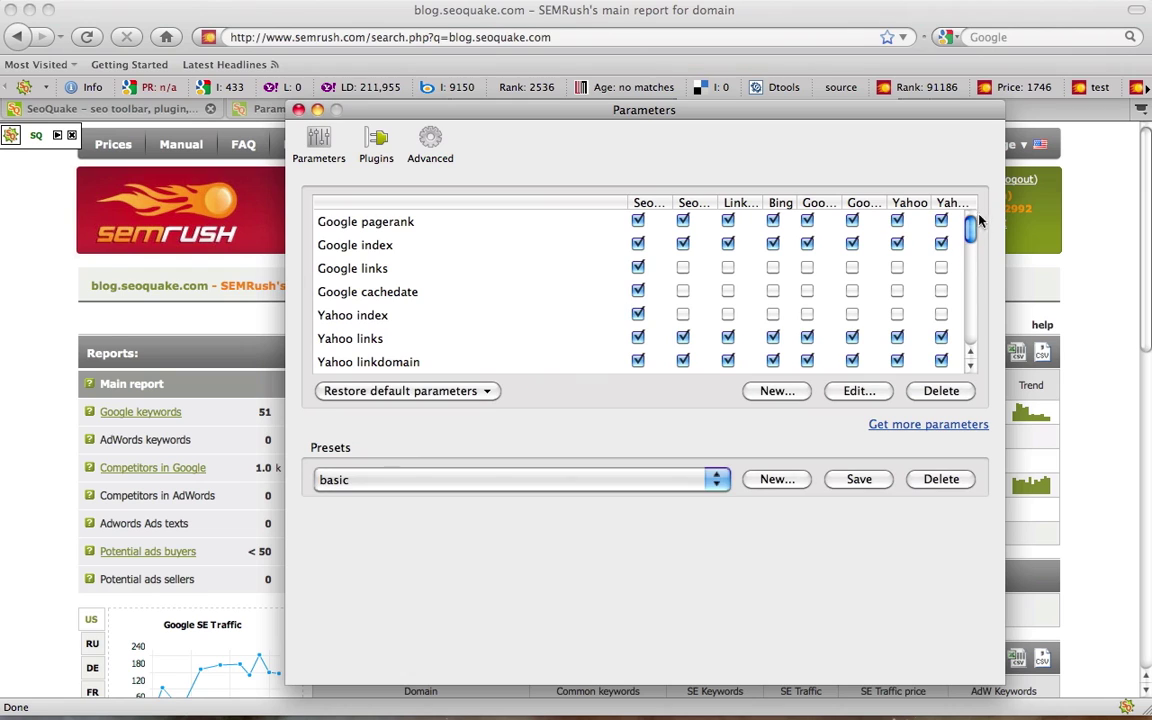
scroll(877, 224, down, 5)
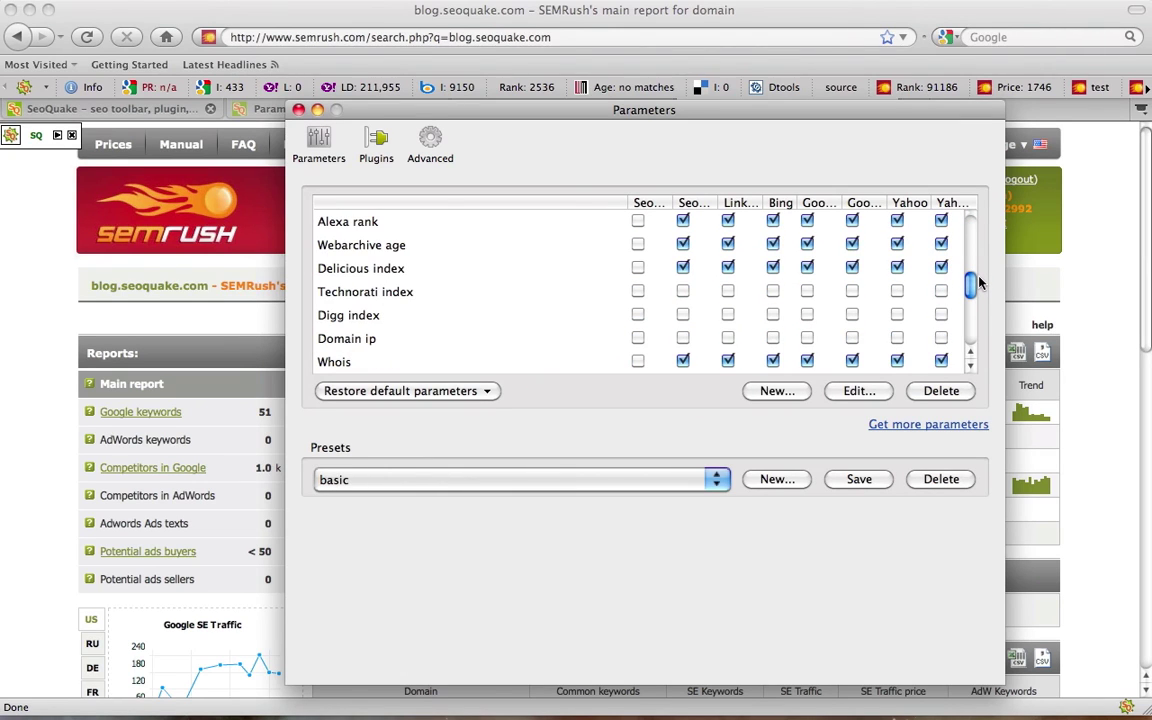
click(538, 226)
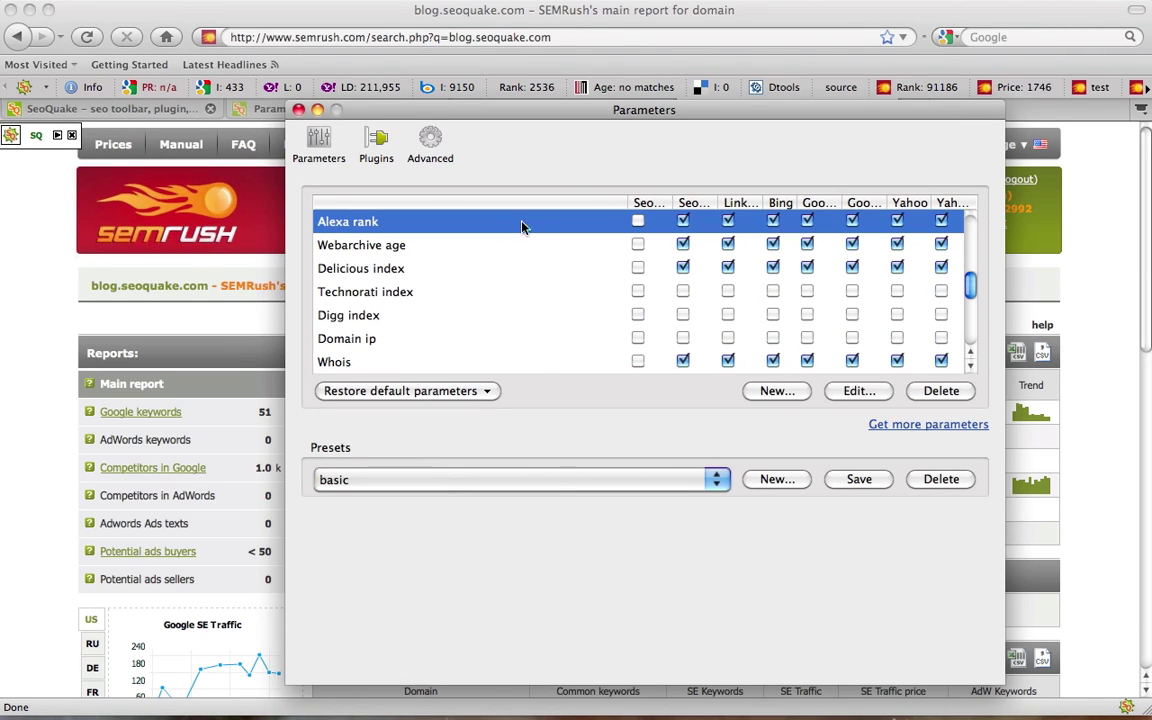
click(862, 395)
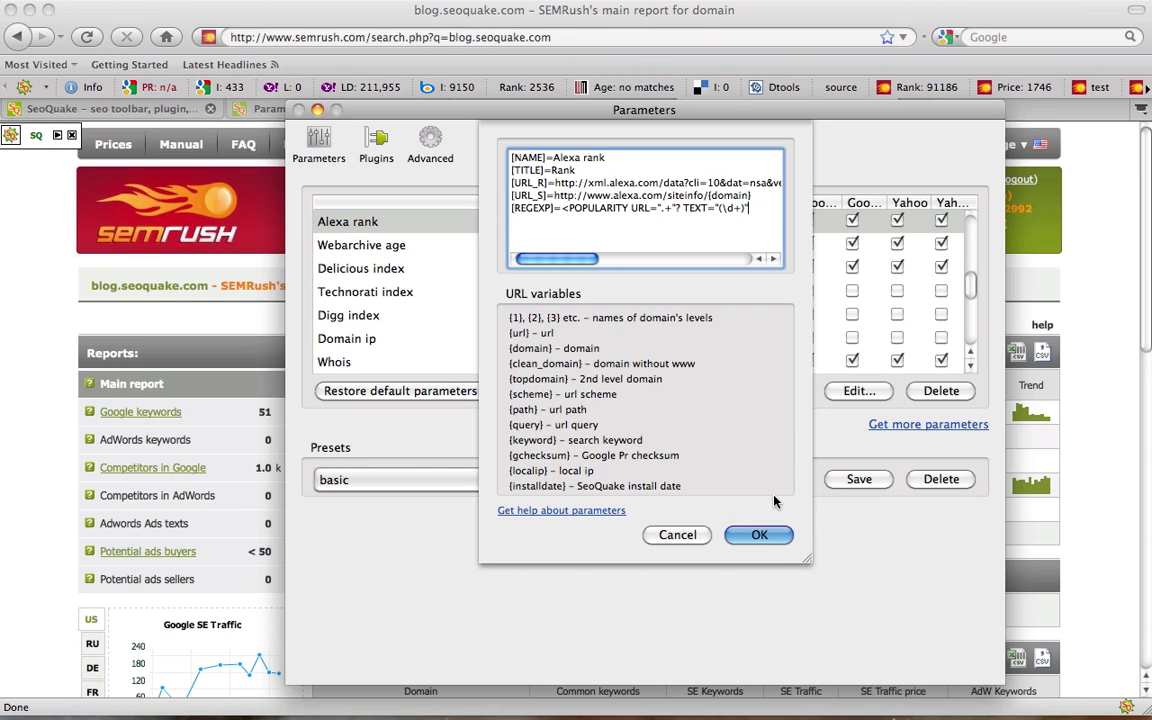
click(759, 535)
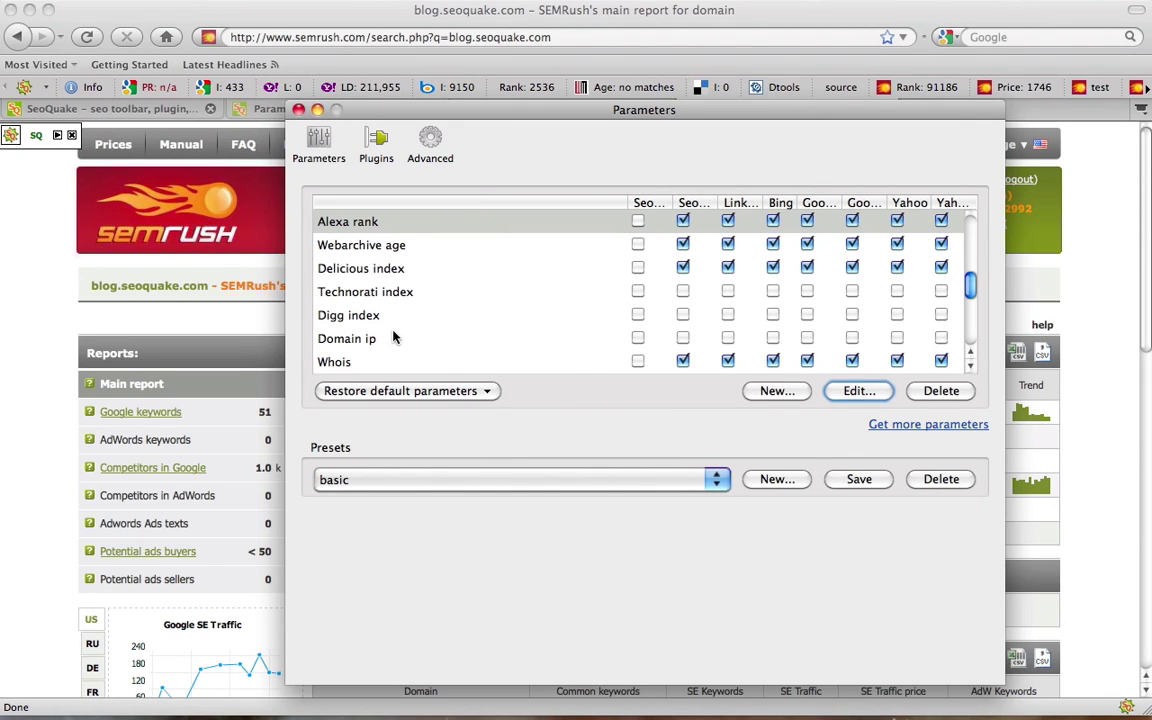
click(298, 110)
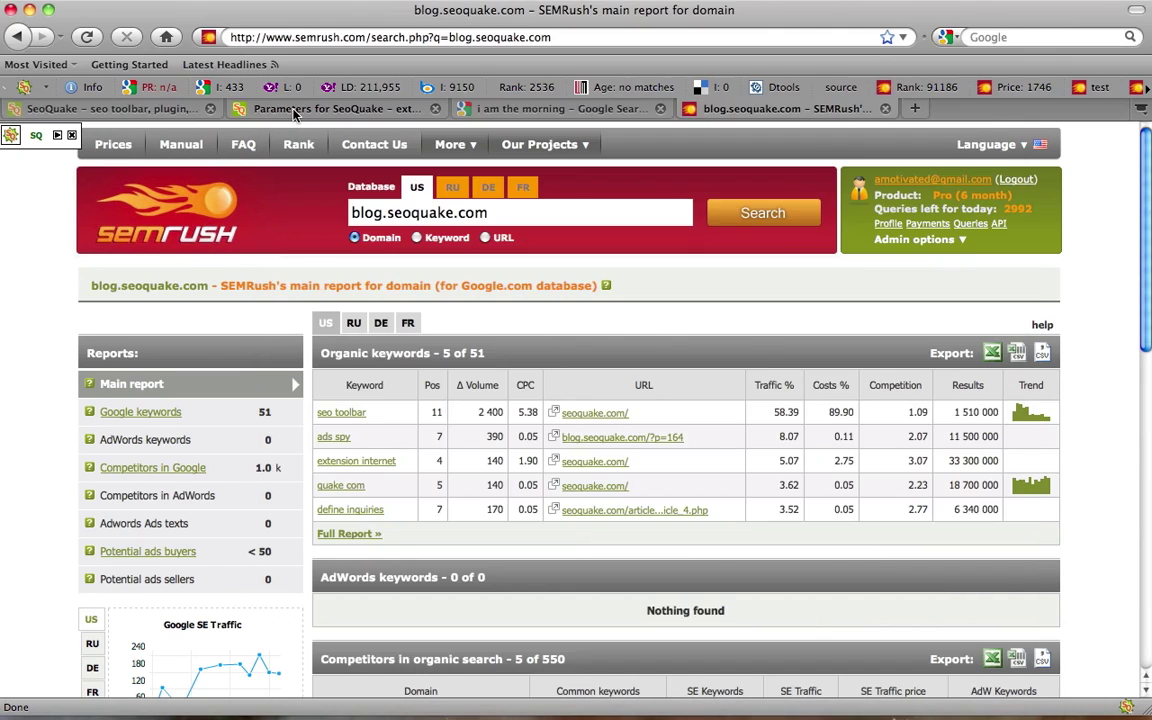
- Switch to the Parameters for SeoQuake page and browse the list of installable custom parameters
click(302, 109)
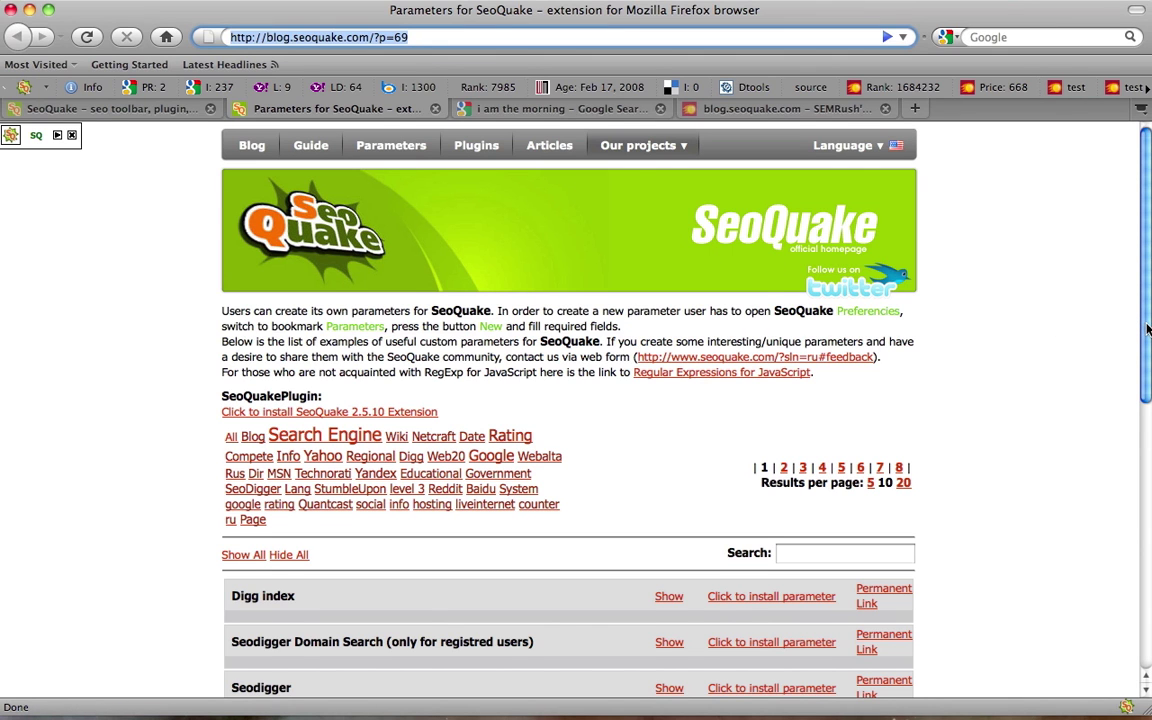
drag(1148, 330, 1148, 459)
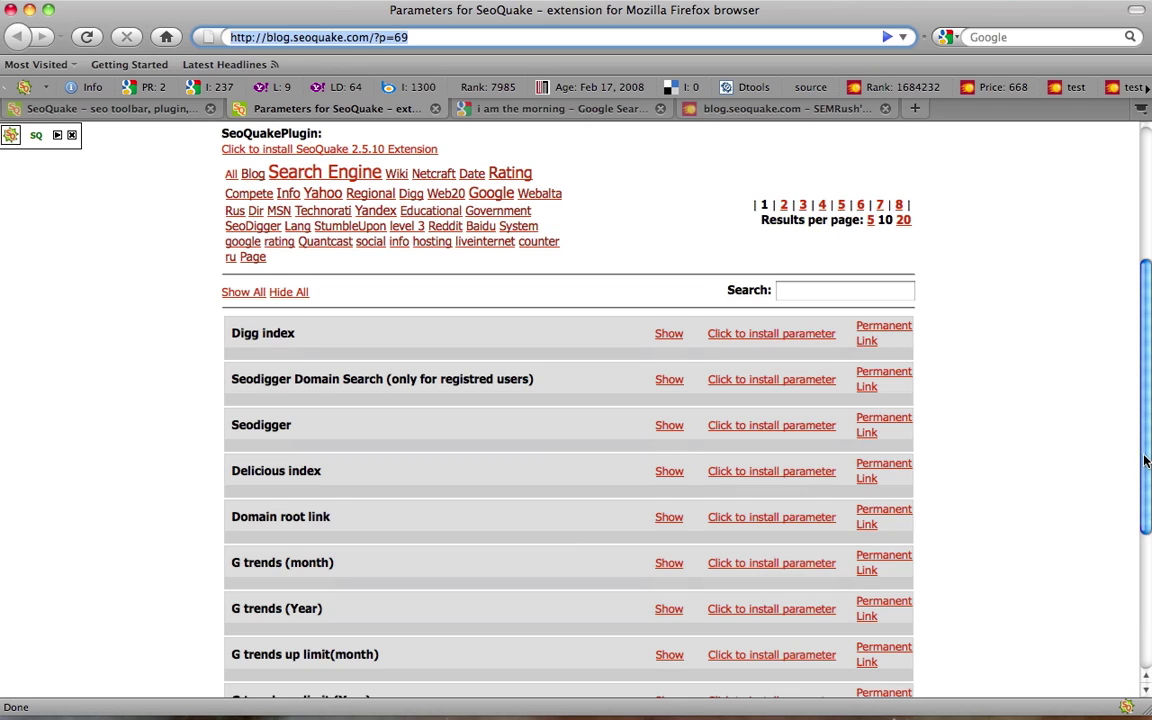